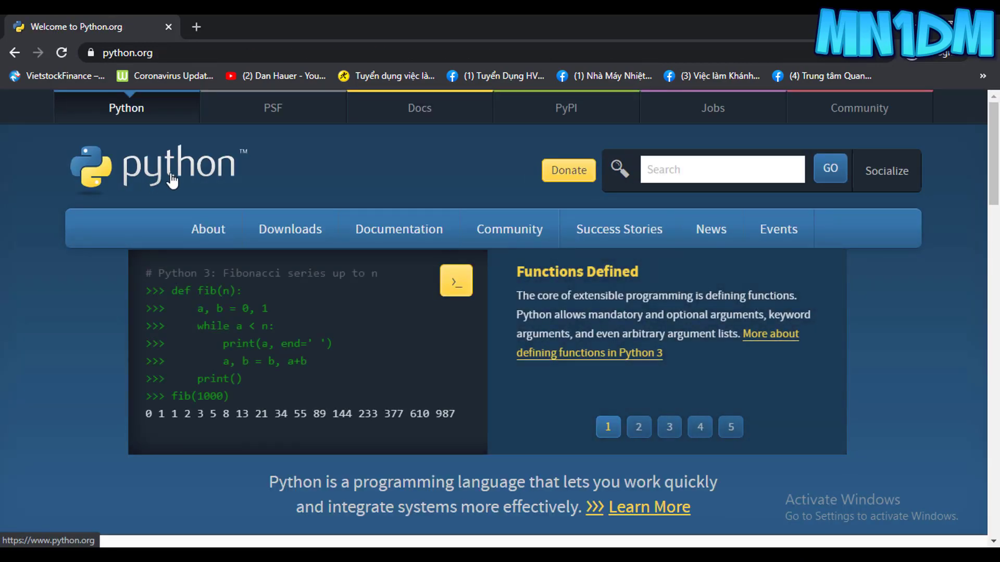
# Download the Python 3.9.5 installer for Windows from python.org
pyautogui.moveTo(285, 234)
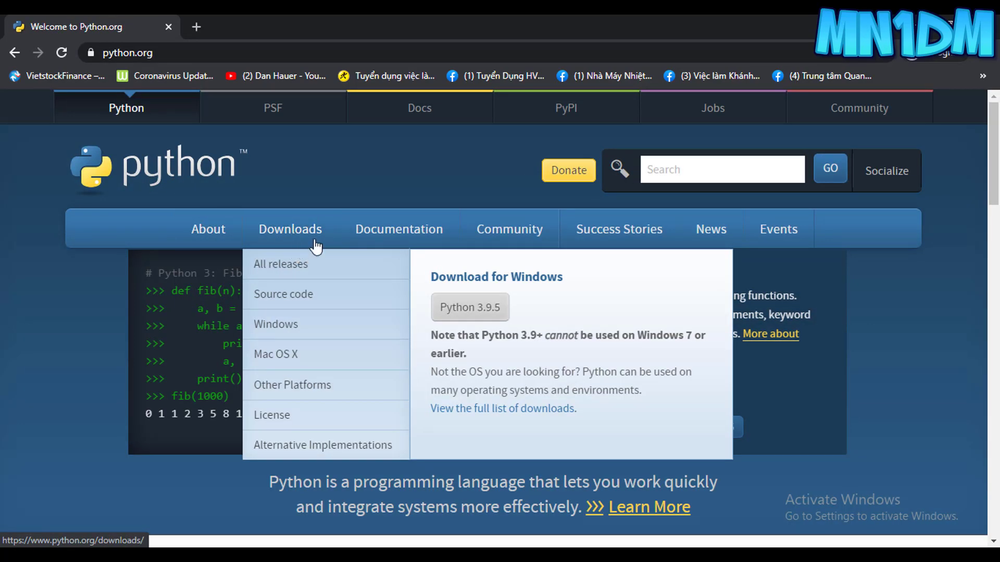
pyautogui.click(494, 311)
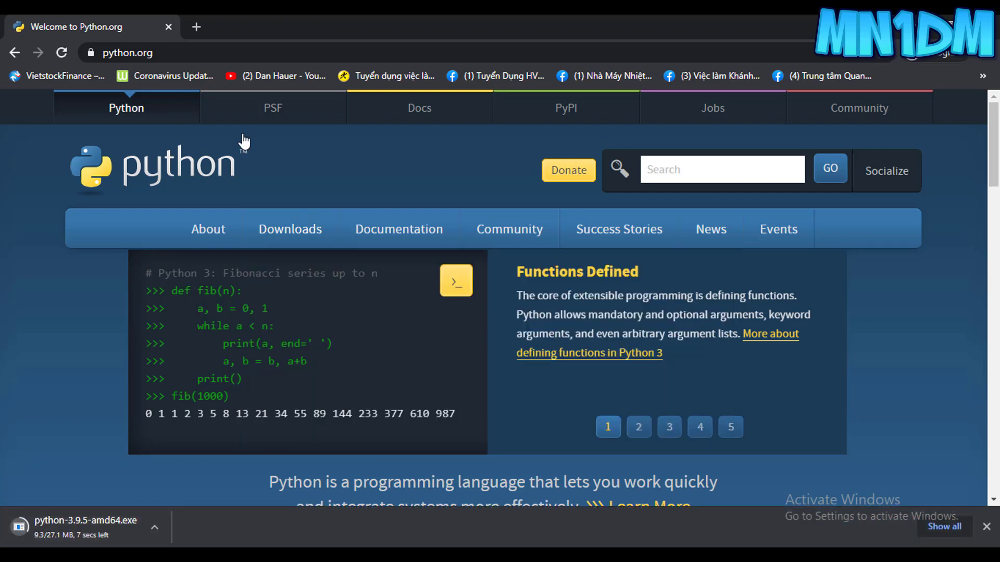
# Search the web for "pycharm" in a new browser tab and open the JetBrains PyCharm page from the results
pyautogui.click(195, 26)
pyautogui.write('pyth')
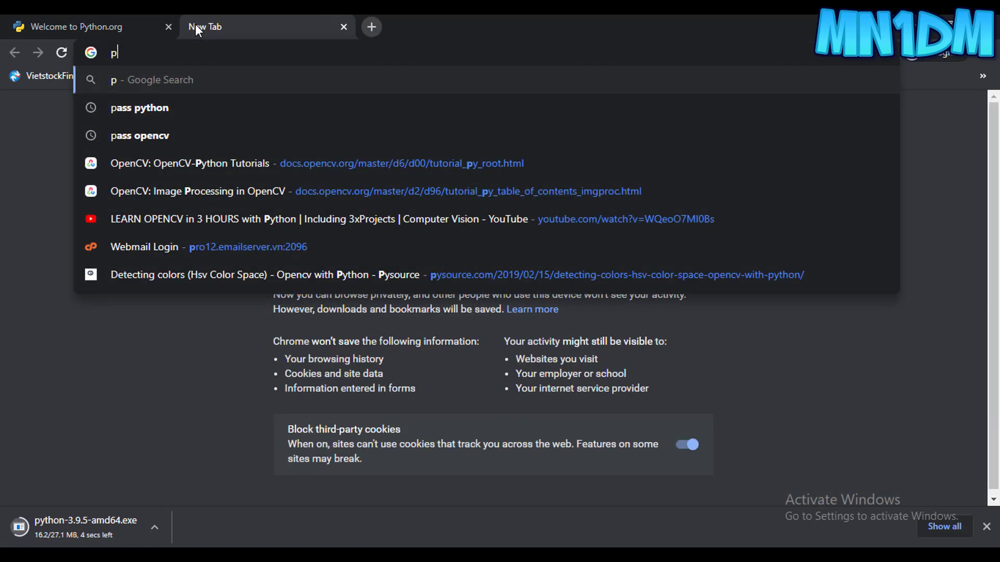
pyautogui.press('BackSpace')
pyautogui.press('BackSpace')
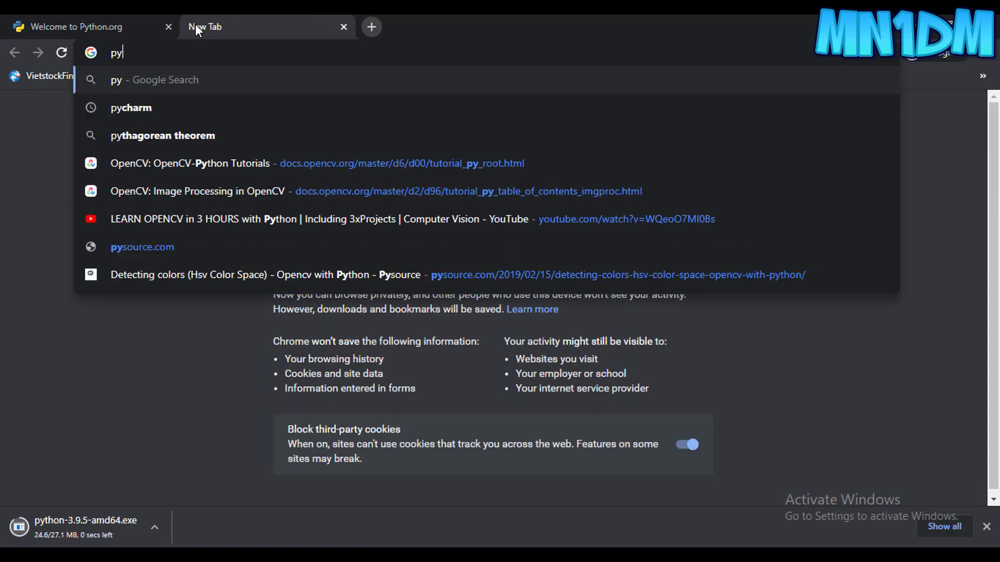
pyautogui.write('charm')
pyautogui.press('BackSpace')
pyautogui.press('BackSpace')
pyautogui.press('BackSpace')
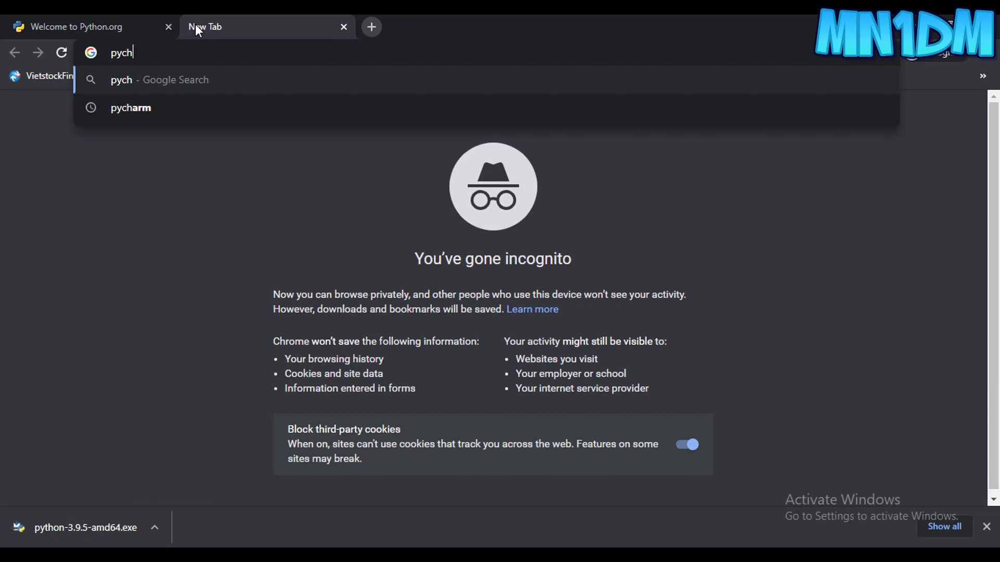
pyautogui.write('arm')
pyautogui.press('Return')
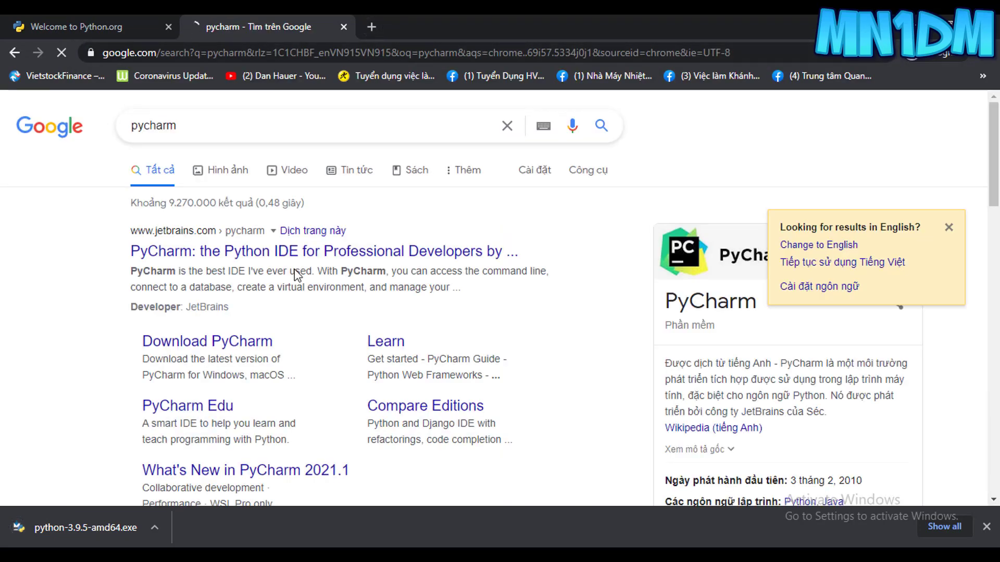
pyautogui.click(334, 253)
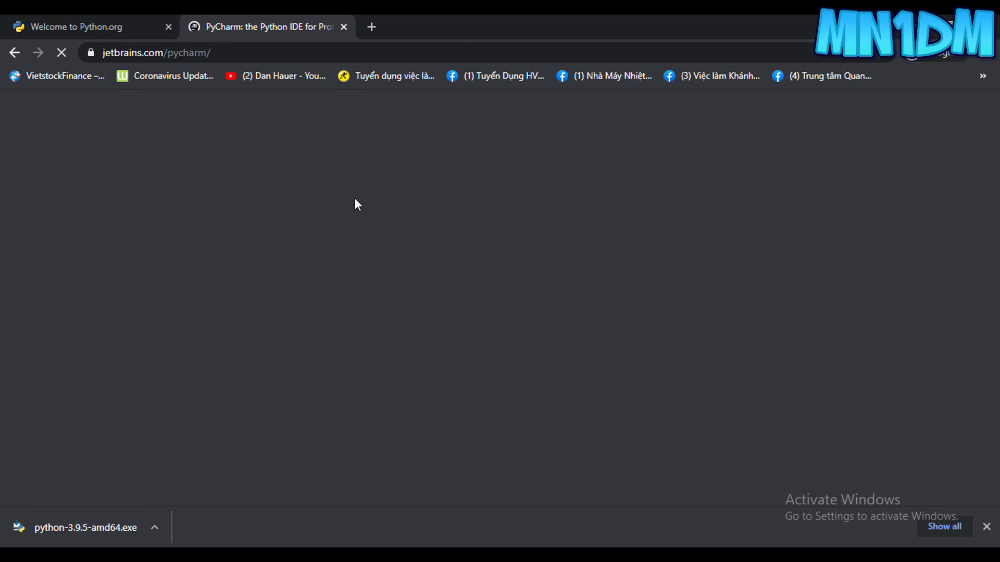
# Go to the PyCharm download page for Windows and highlight the Community edition's "Free, open-source" note
pyautogui.scroll(-10, 355, 212)
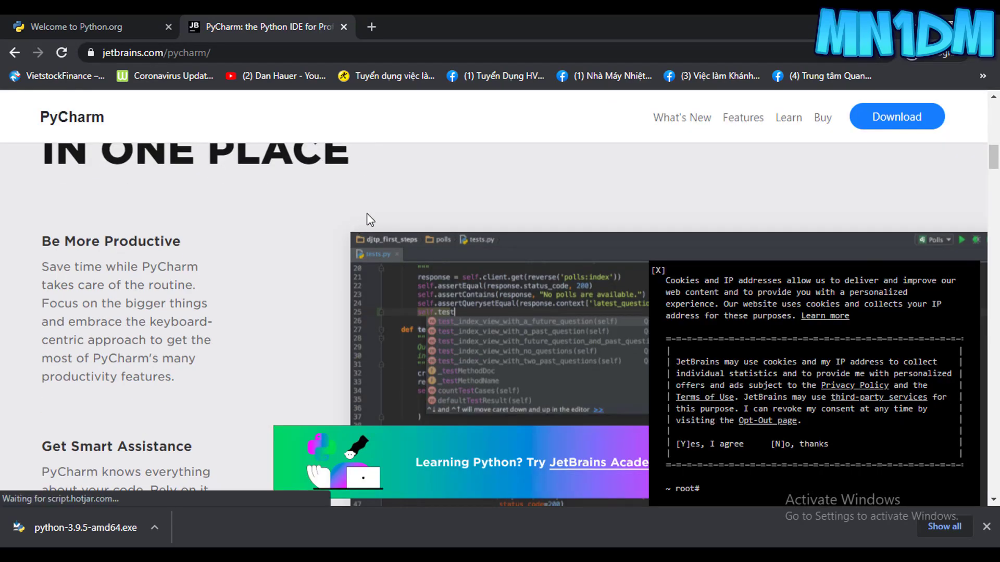
pyautogui.click(906, 127)
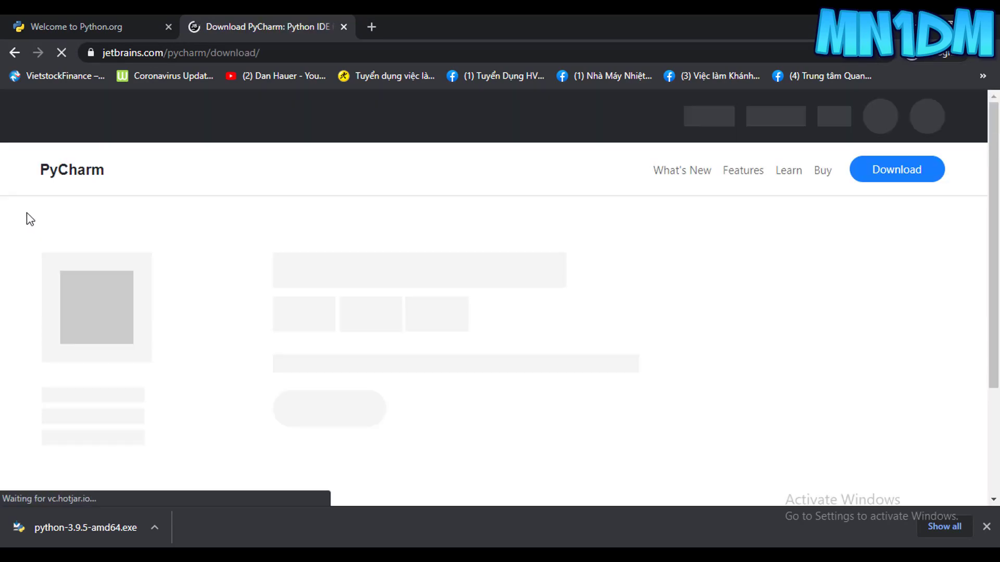
pyautogui.scroll(-5, 89, 261)
pyautogui.scroll(3, 333, 262)
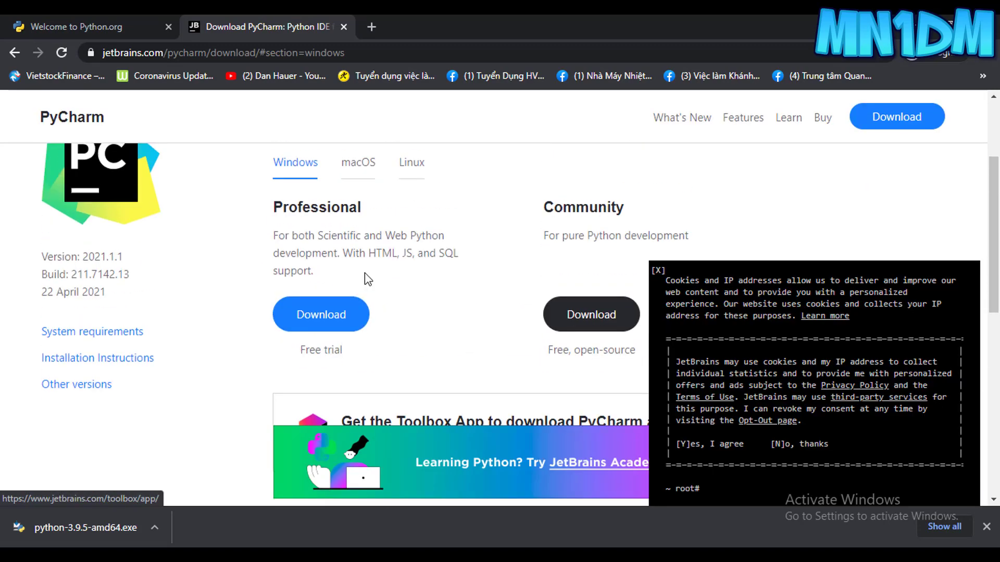
pyautogui.moveTo(574, 350); pyautogui.dragTo(717, 353)
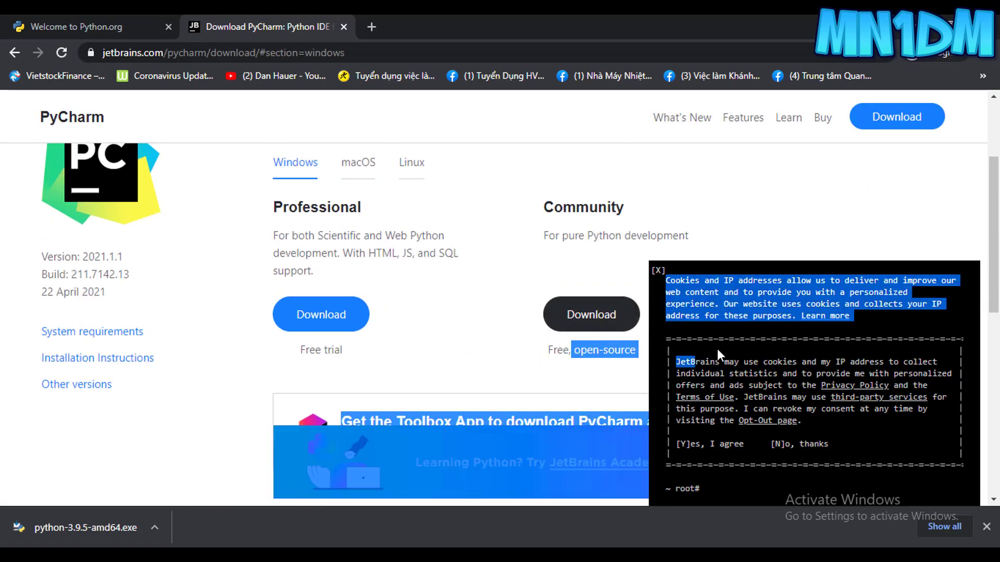
pyautogui.click(599, 350)
pyautogui.moveTo(647, 353); pyautogui.dragTo(572, 354)
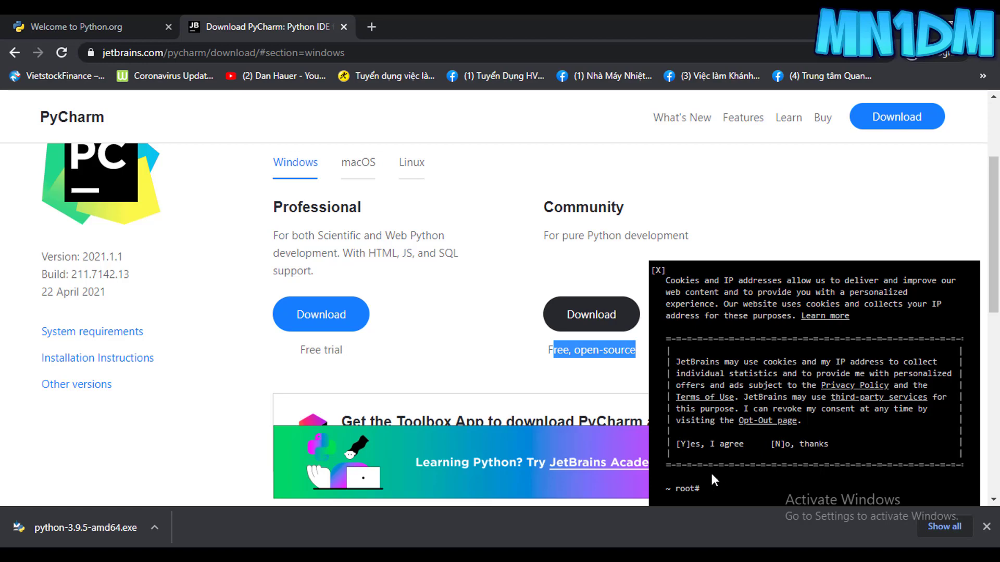
pyautogui.scroll(-3, 808, 458)
# Dismiss the browser's downloads bar, decline the site's cookies and download the Community edition of PyCharm for Windows
pyautogui.click(986, 527)
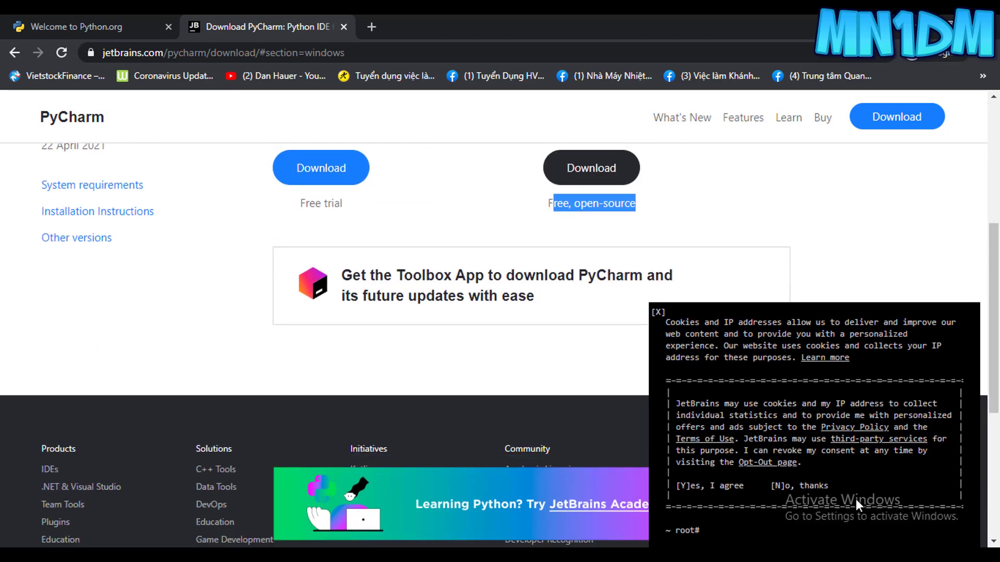
pyautogui.click(804, 487)
pyautogui.scroll(3, 576, 261)
pyautogui.click(604, 337)
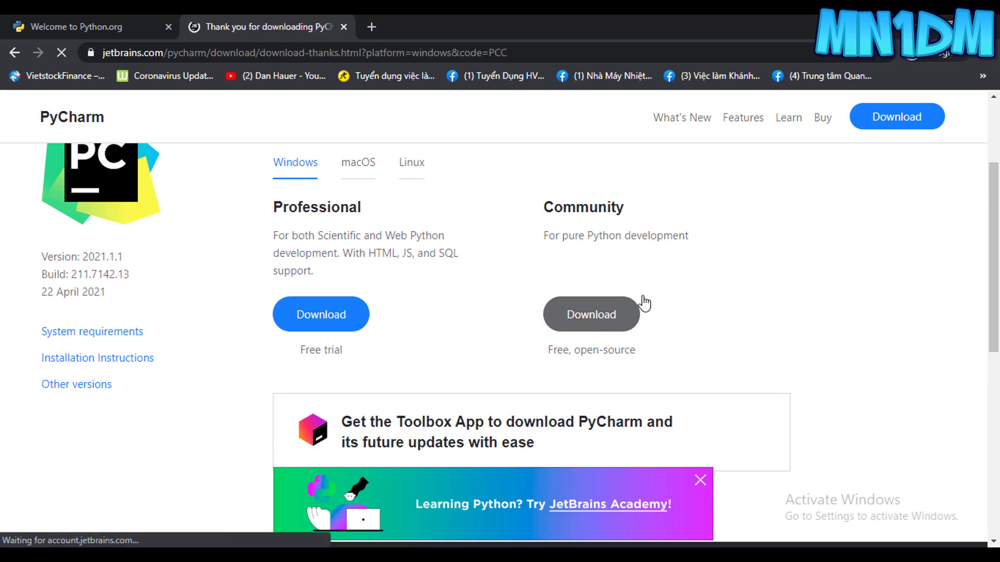
pyautogui.scroll(-3, 240, 308)
pyautogui.scroll(1, 188, 350)
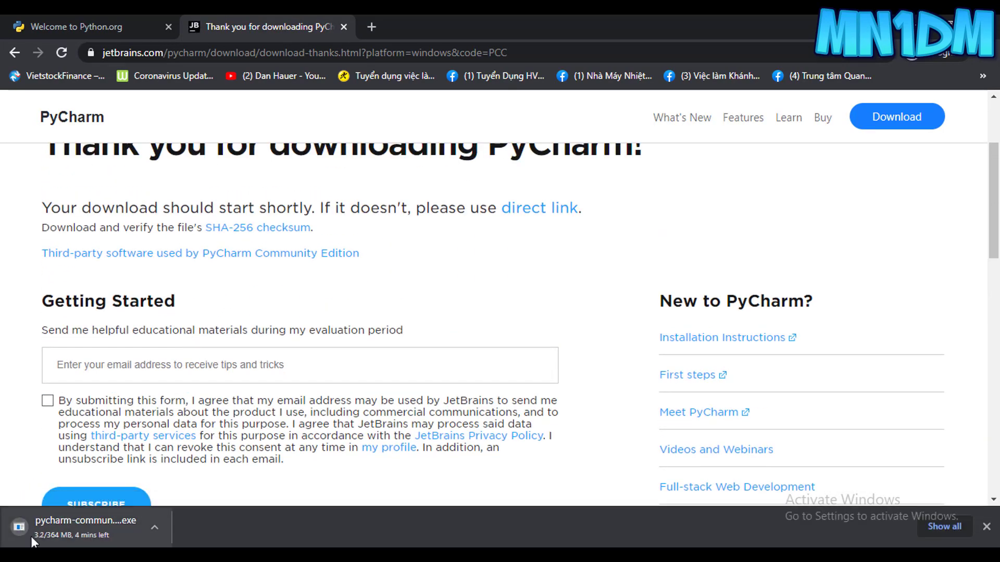
pyautogui.scroll(3, 189, 346)
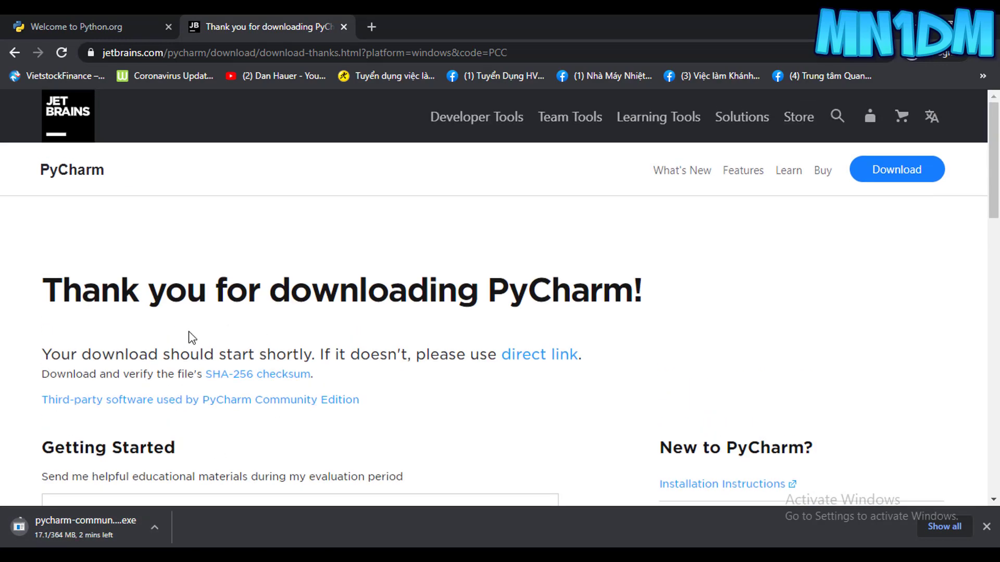
pyautogui.scroll(-5, 198, 338)
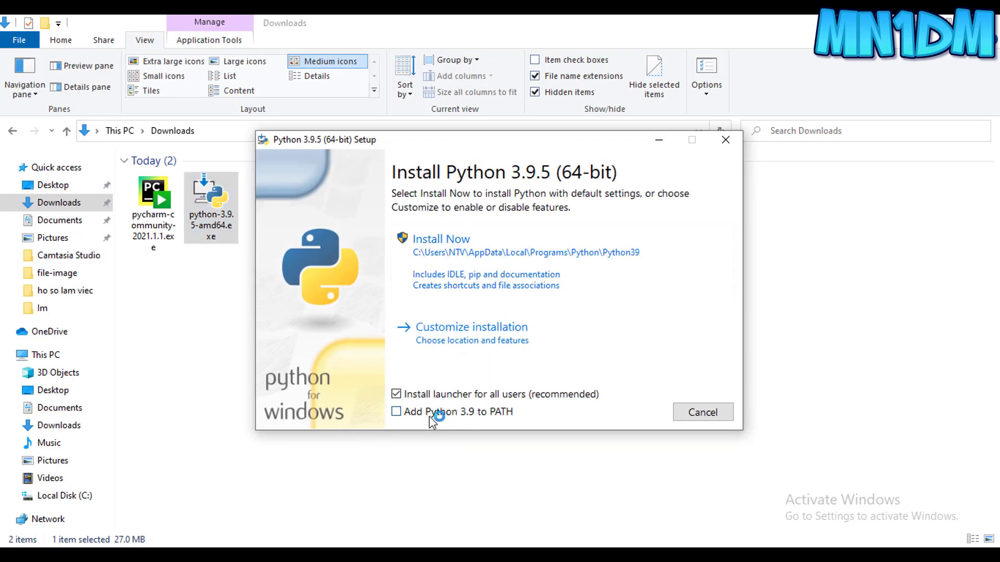
# Install Python 3.9.5 with the default settings and Python 3.9 added to PATH, closing the setup once finished
pyautogui.click(406, 416)
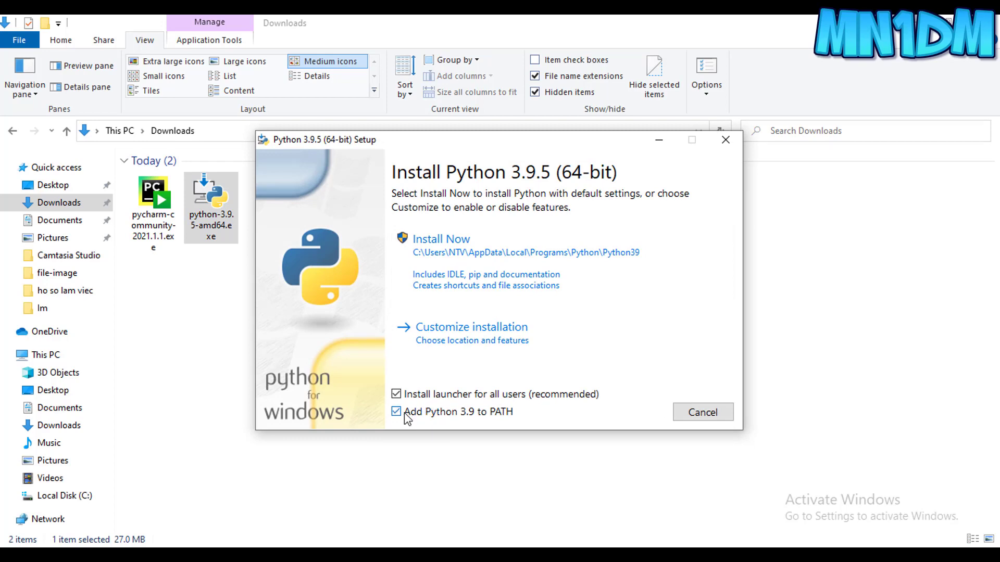
pyautogui.click(458, 262)
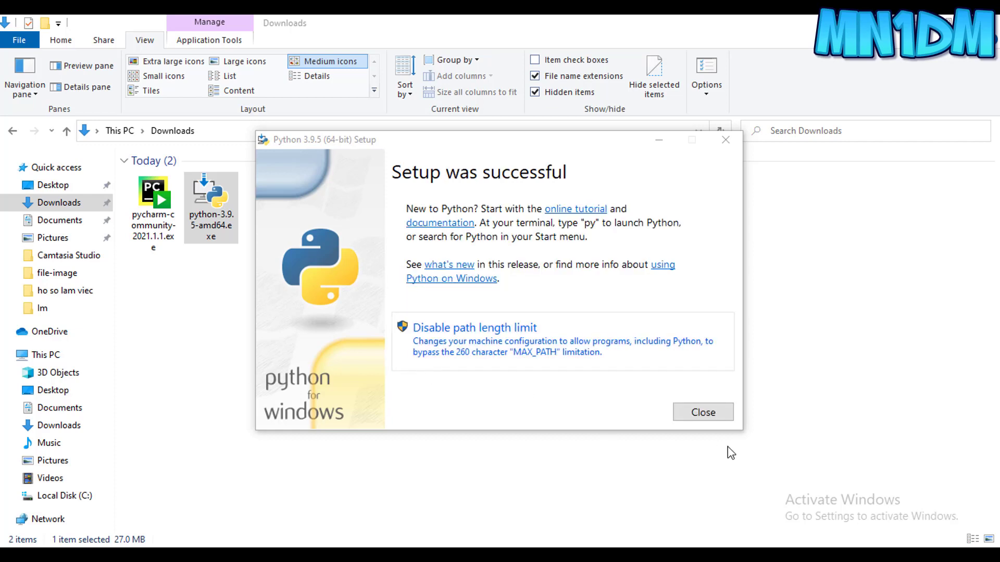
pyautogui.click(703, 413)
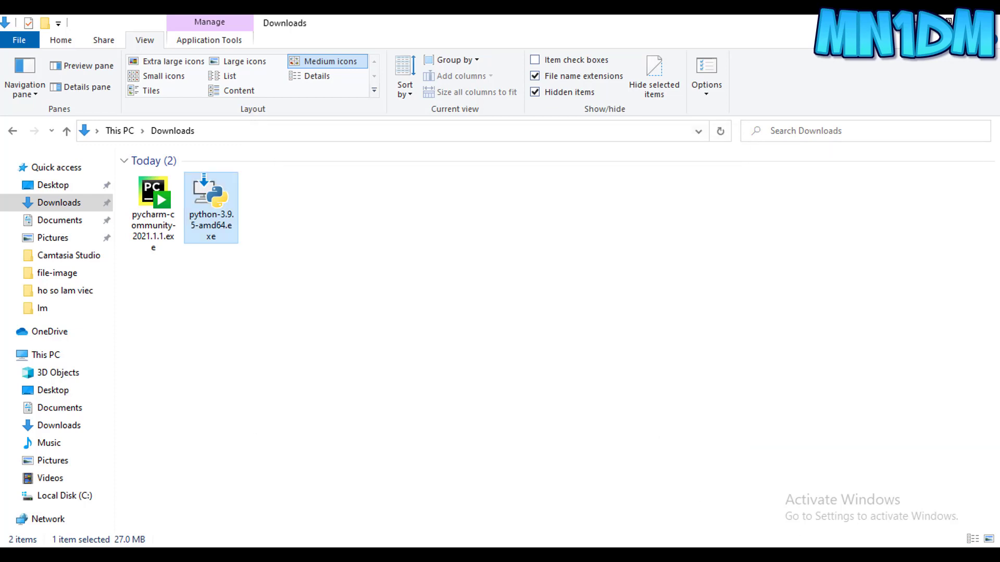
# Unpin PyCharm Community Edition from the taskbar
pyautogui.click(811, 554)
pyautogui.rightClick(807, 553)
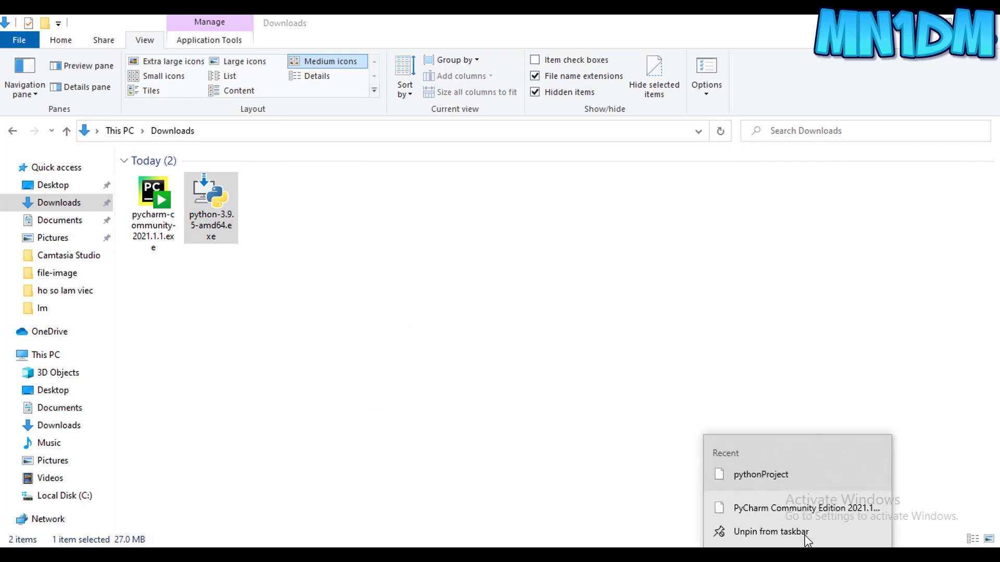
pyautogui.click(789, 535)
# Switch to Command Prompt, check the installed Python version with python --version, and close it
pyautogui.click(104, 555)
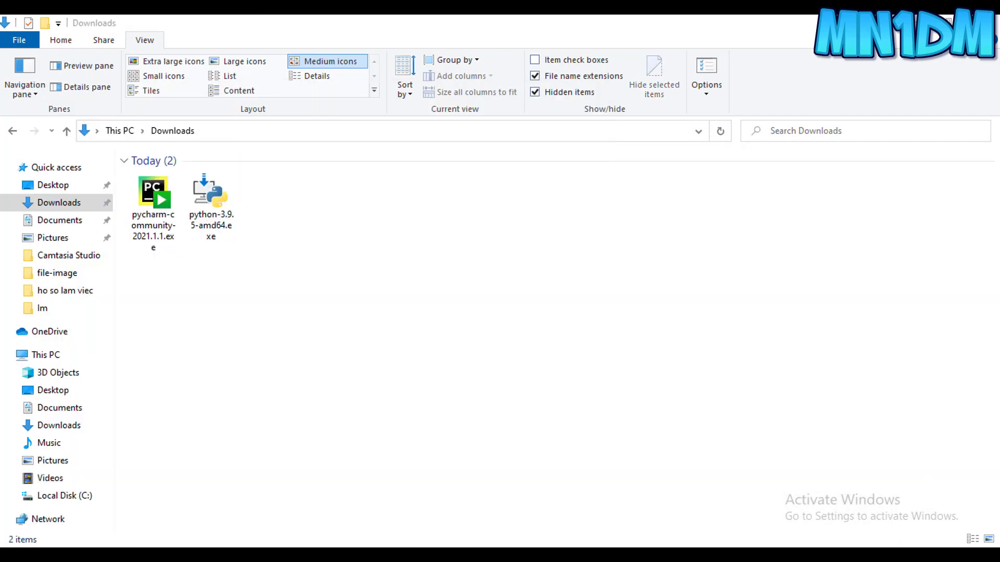
pyautogui.click(104, 554)
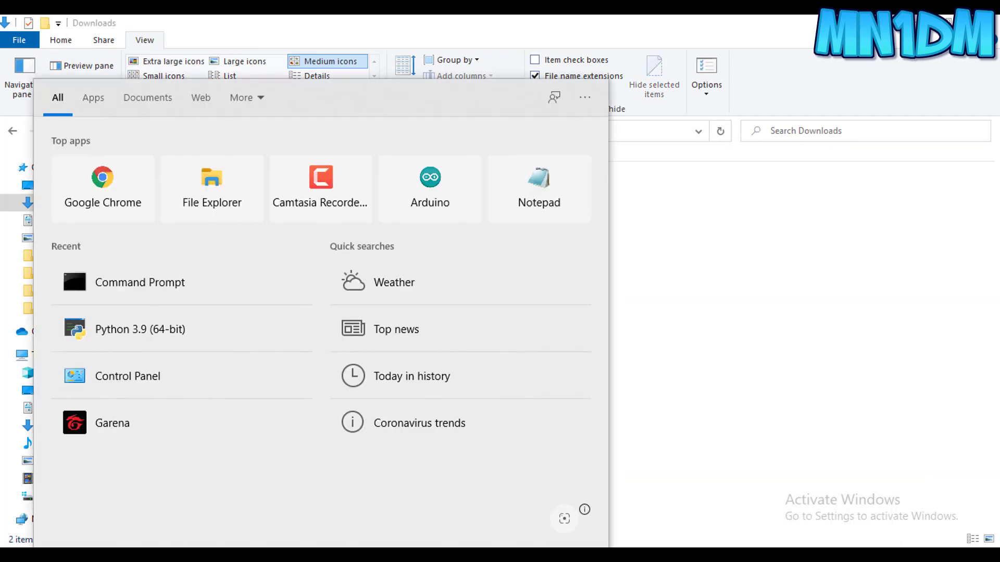
pyautogui.write('com')
pyautogui.press('Return')
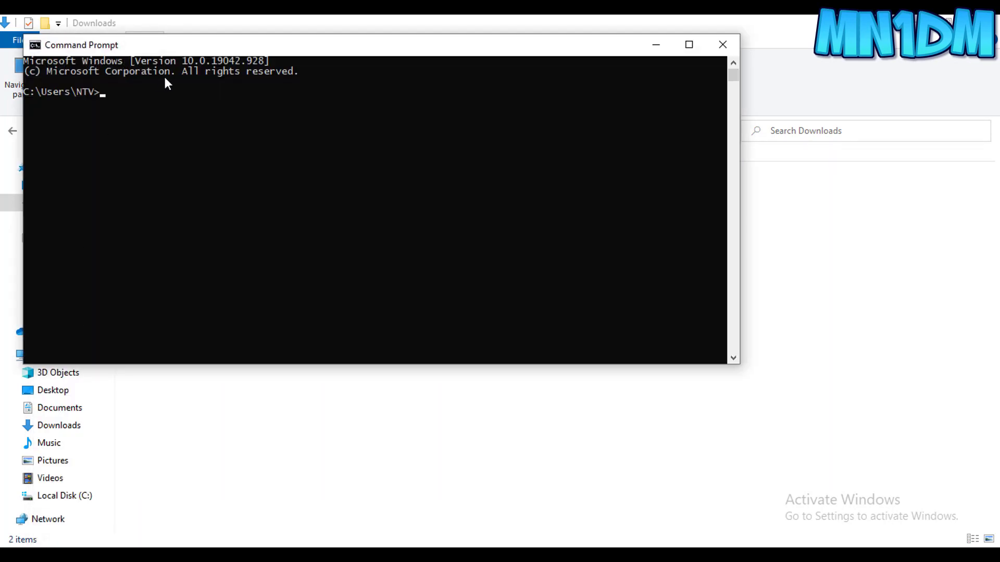
pyautogui.write('python --version')
pyautogui.press('Return')
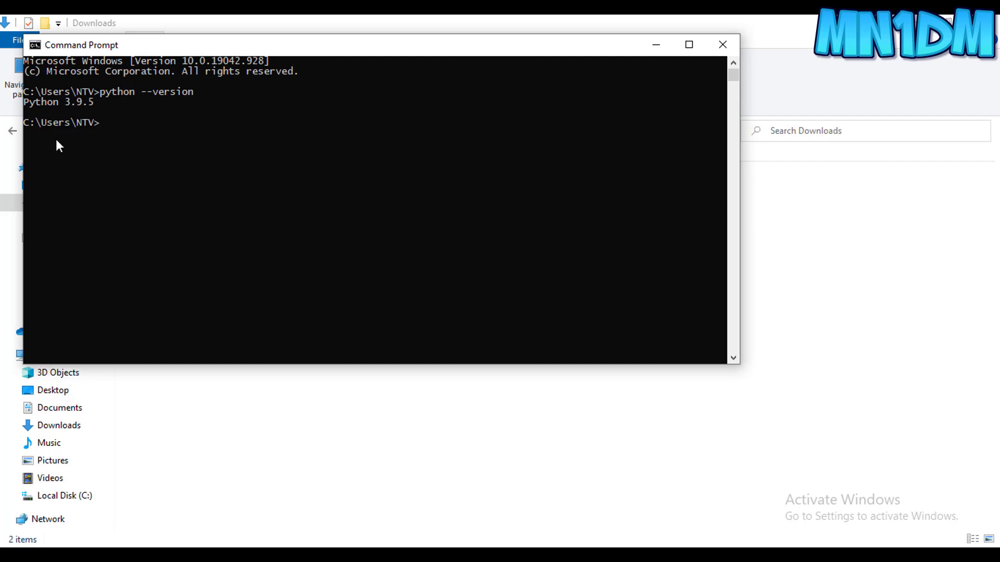
pyautogui.click(722, 44)
# Run the downloaded PyCharm installer and install it in the default folder with the .py association, without launching it at the end
pyautogui.doubleClick(140, 216)
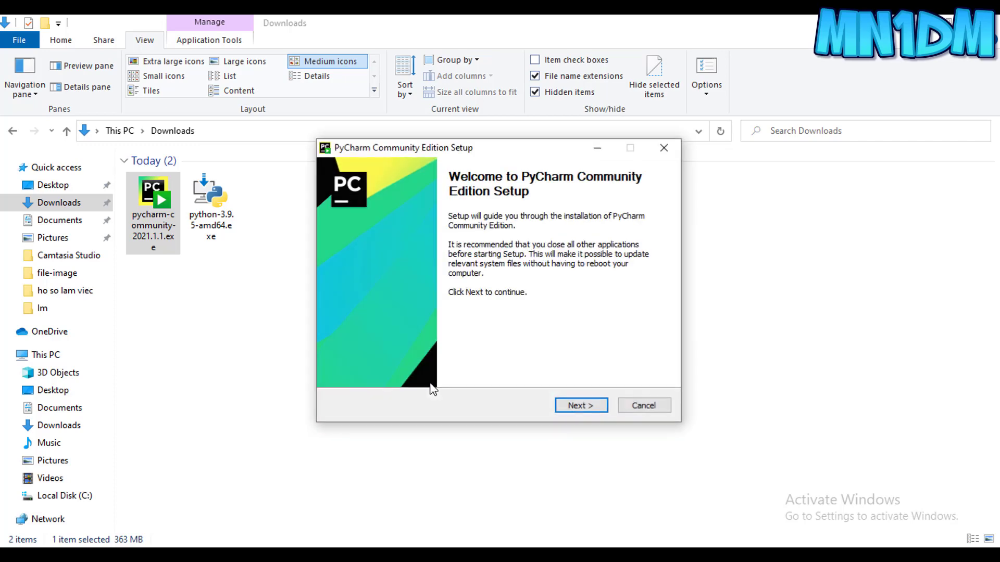
pyautogui.click(596, 404)
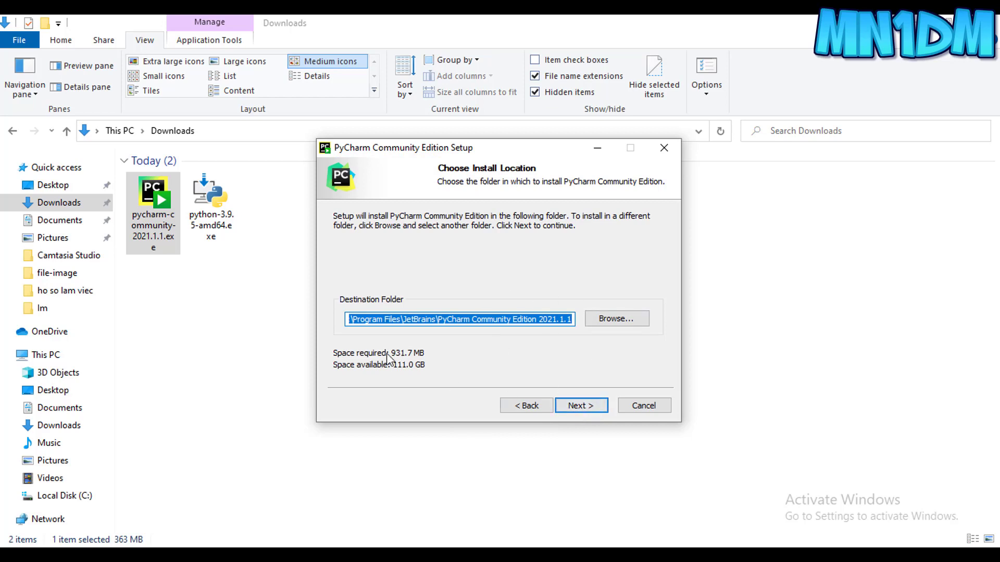
pyautogui.click(577, 415)
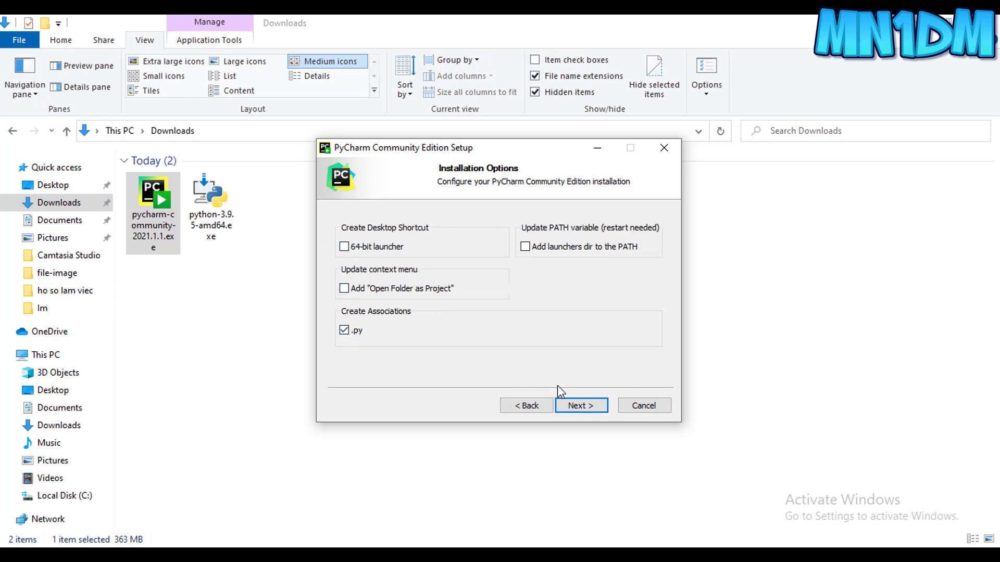
pyautogui.click(578, 405)
pyautogui.click(579, 406)
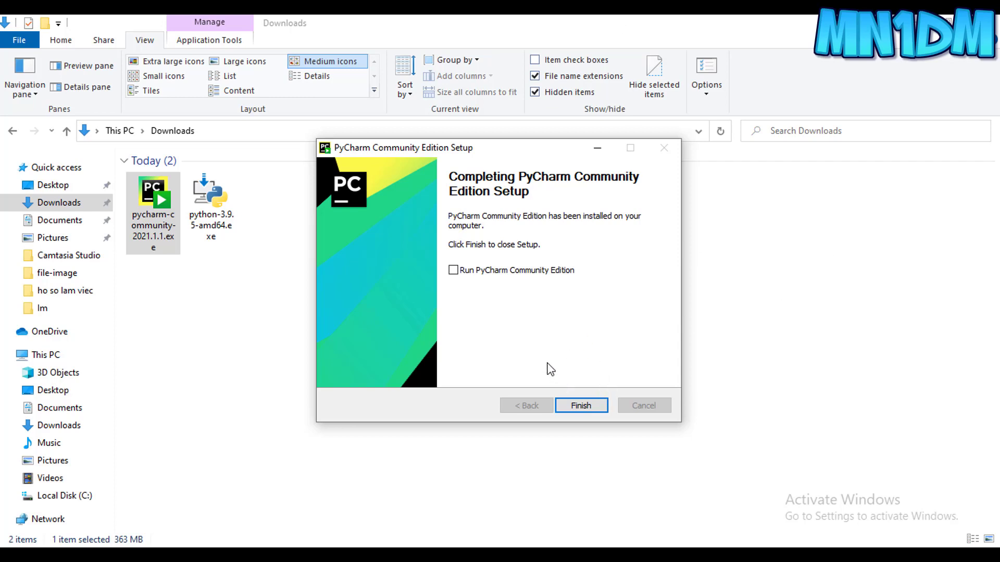
pyautogui.click(583, 406)
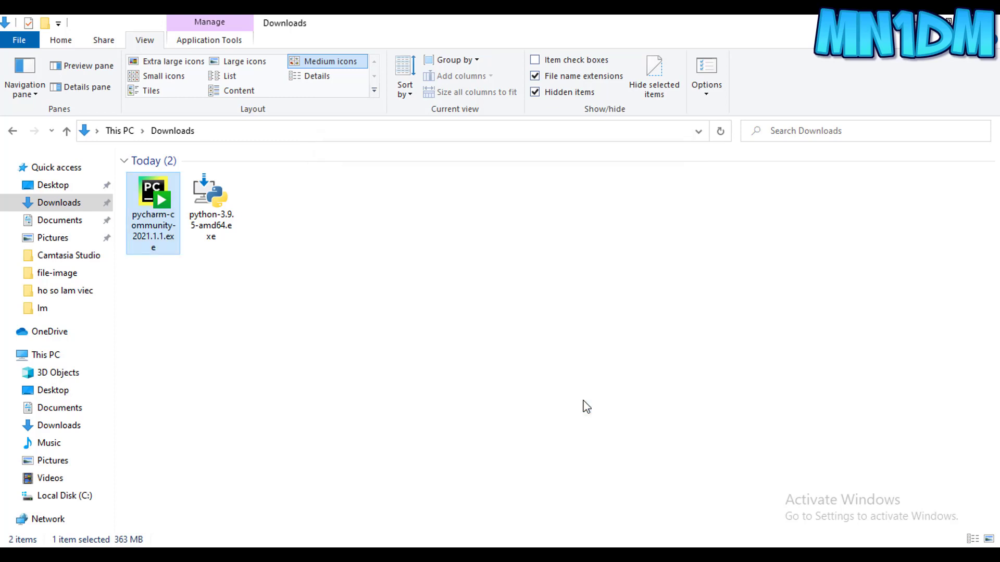
pyautogui.click(476, 555)
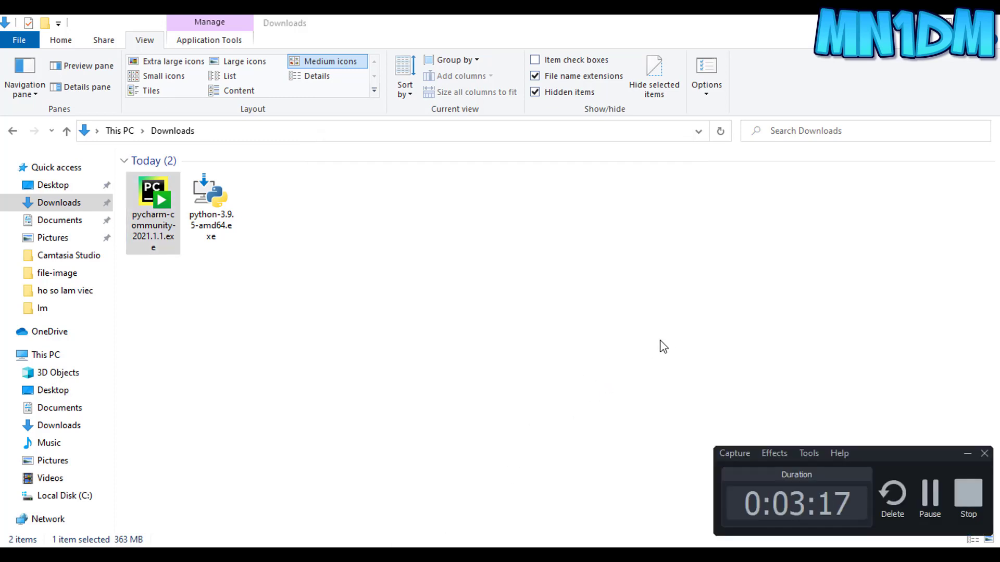
pyautogui.click(967, 454)
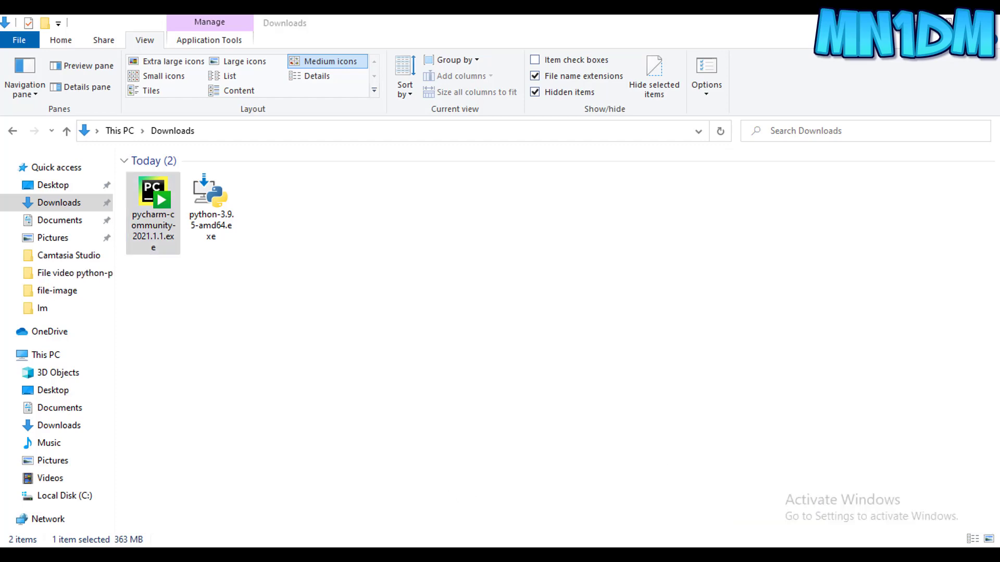
# Launch the newly installed PyCharm Community Edition 2021.1.1
pyautogui.press('super')
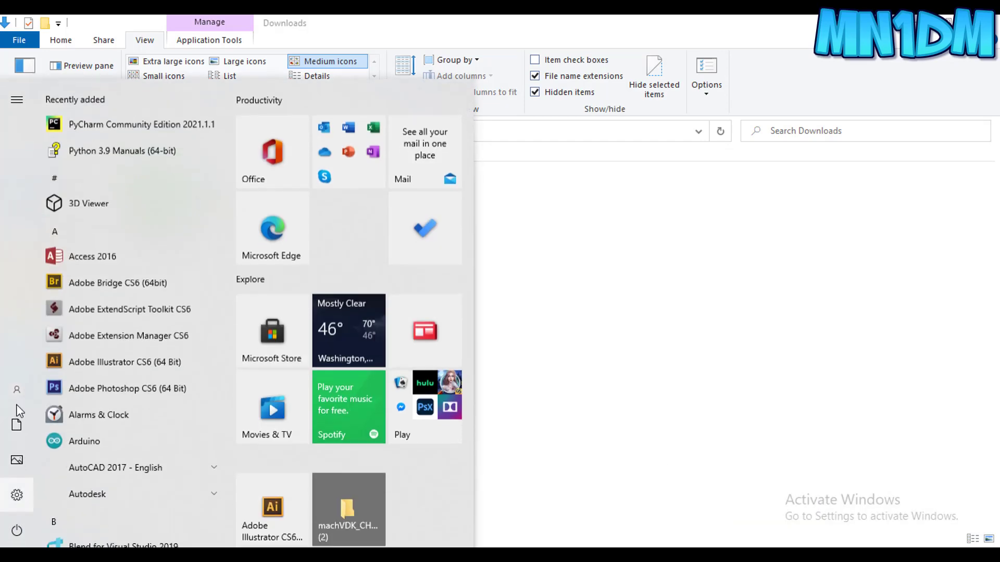
pyautogui.click(130, 124)
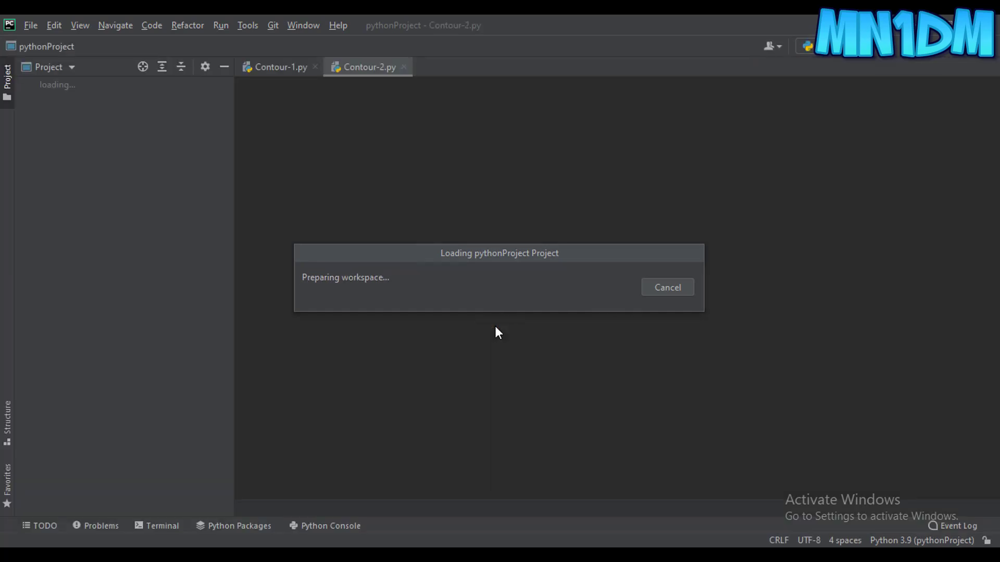
pyautogui.click(30, 25)
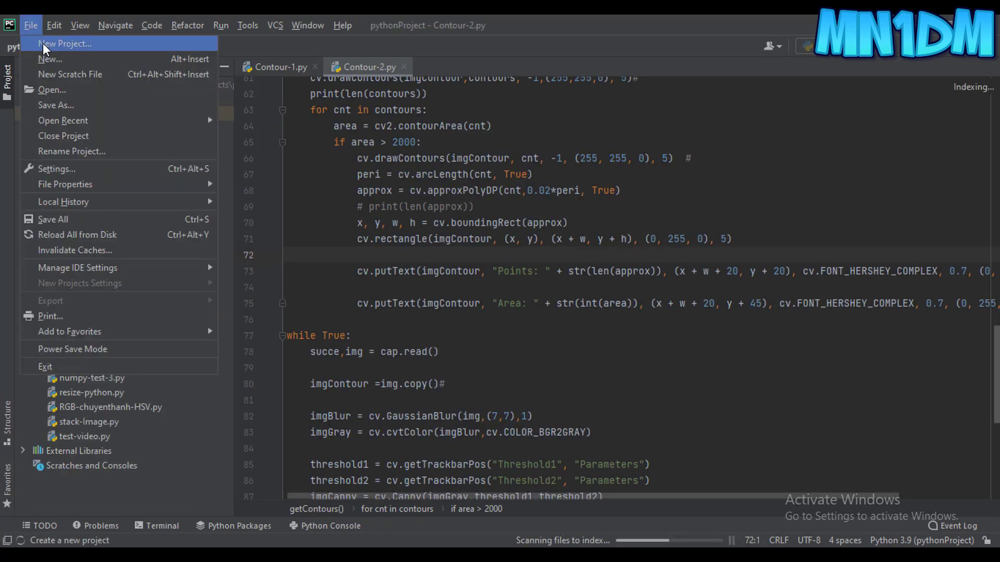
pyautogui.click(33, 26)
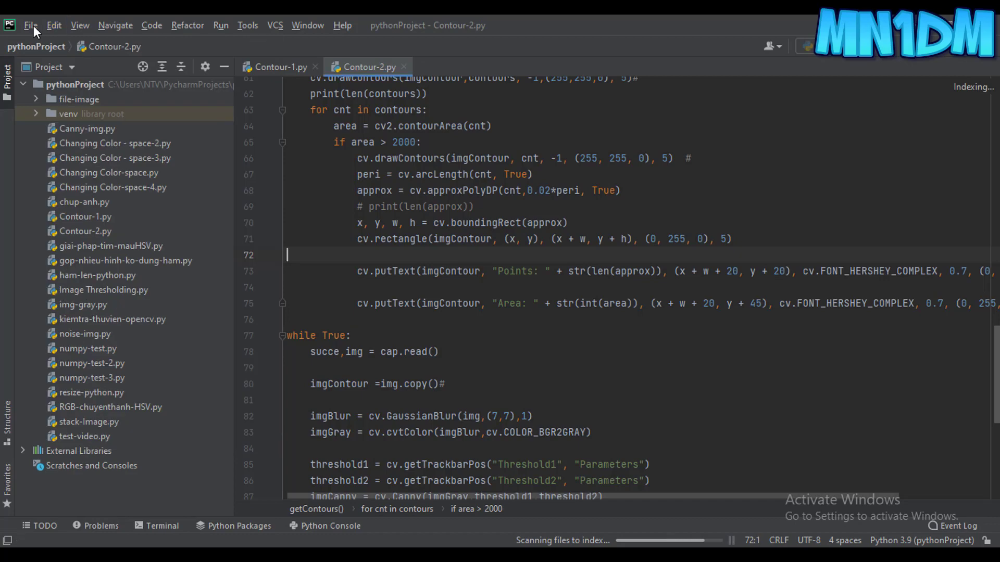
pyautogui.click(33, 26)
pyautogui.click(42, 36)
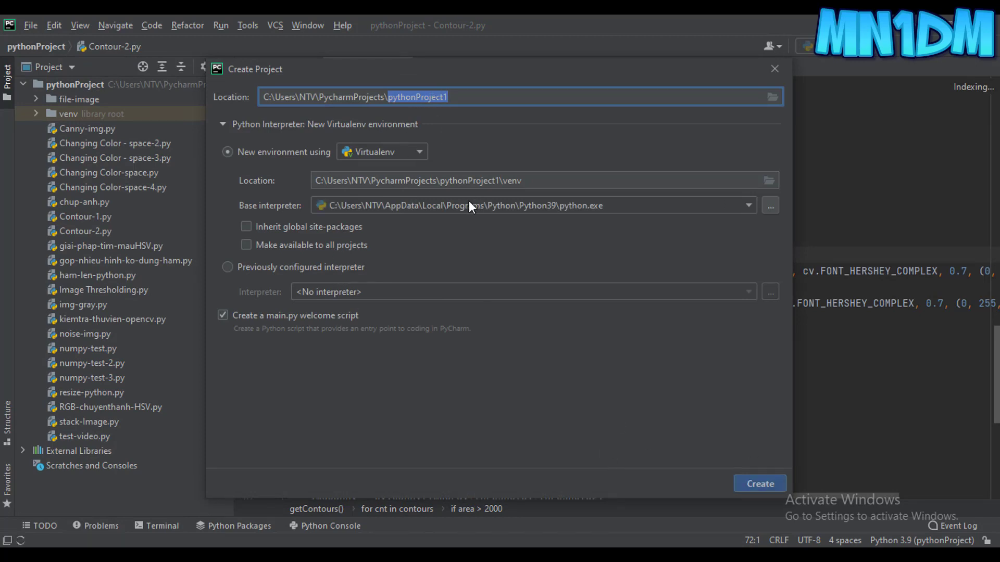
pyautogui.click(485, 97)
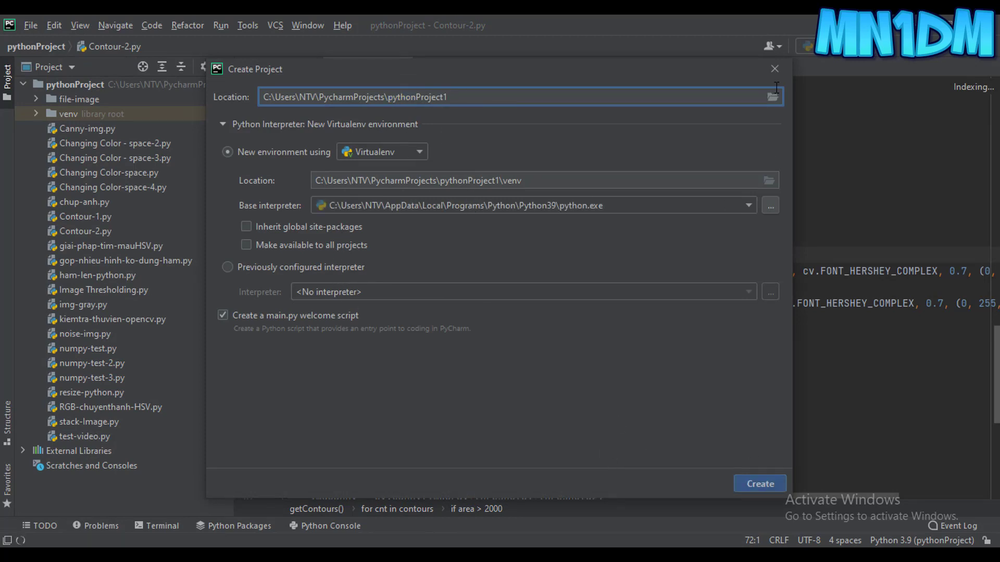
pyautogui.press('Escape')
# Open the project's Python Interpreter settings to show its installed packages
pyautogui.click(29, 24)
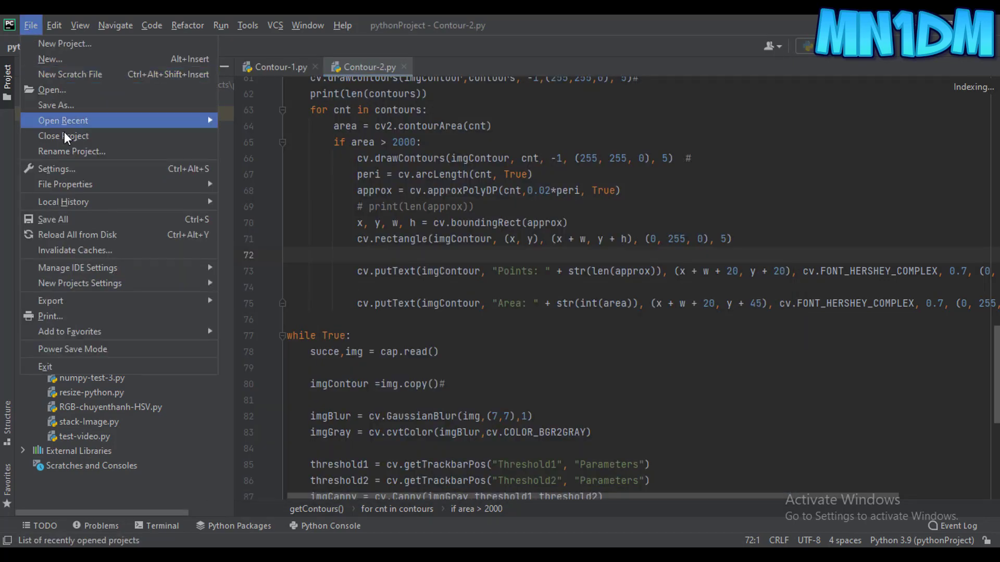
pyautogui.click(95, 170)
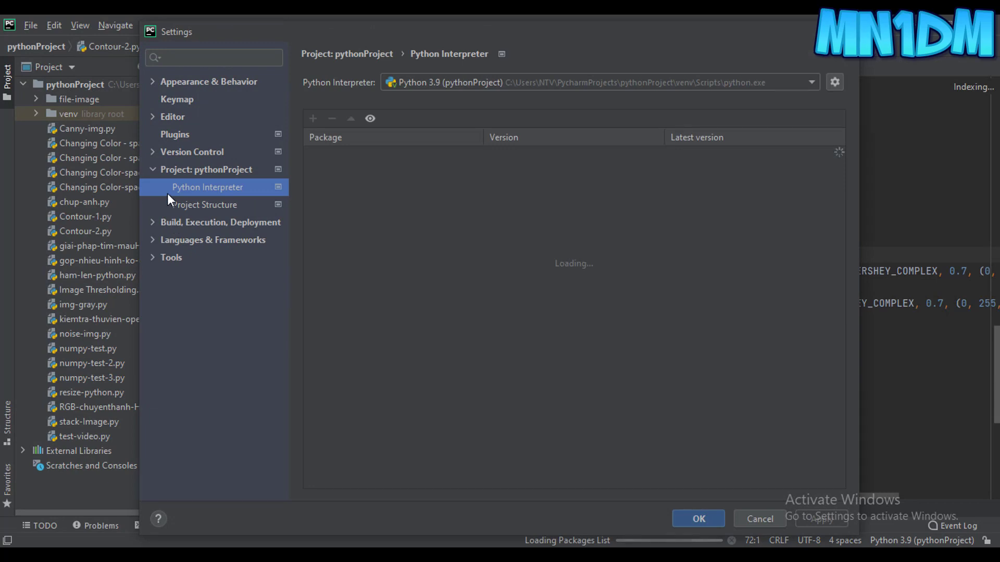
pyautogui.click(224, 202)
pyautogui.click(225, 190)
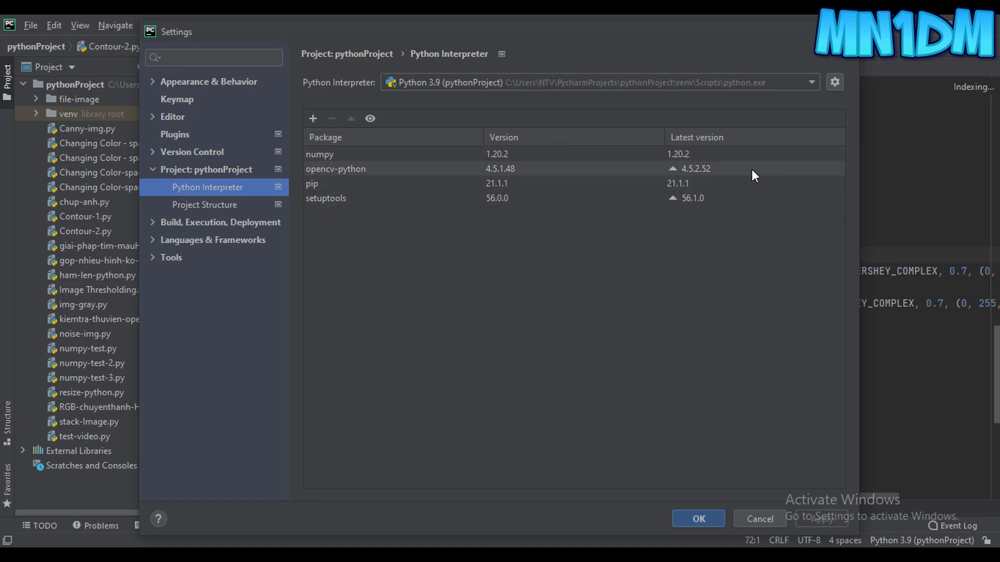
# Upgrade the opencv-python package to version 4.5.2.52 and close the list of available packages
pyautogui.click(674, 168)
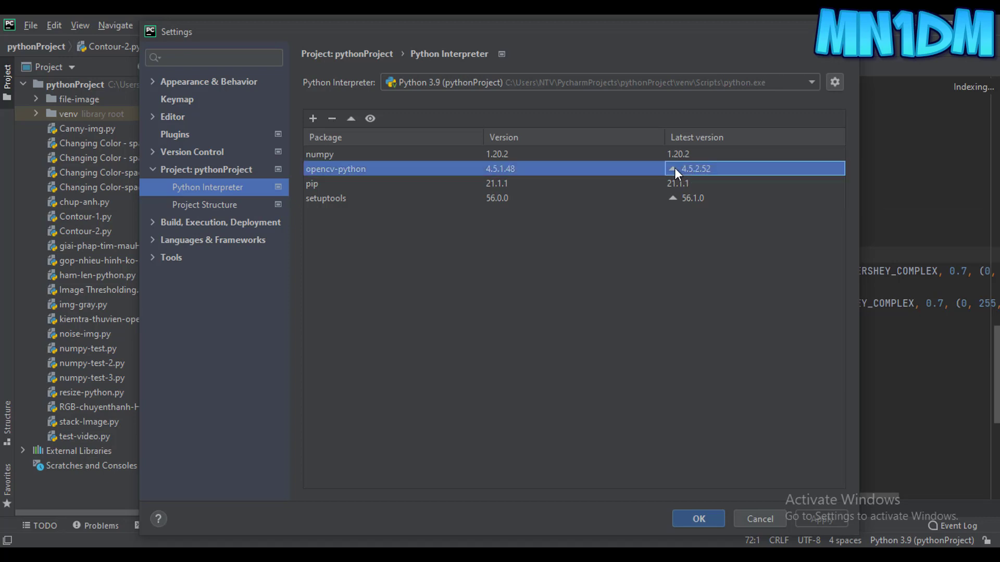
pyautogui.doubleClick(705, 165)
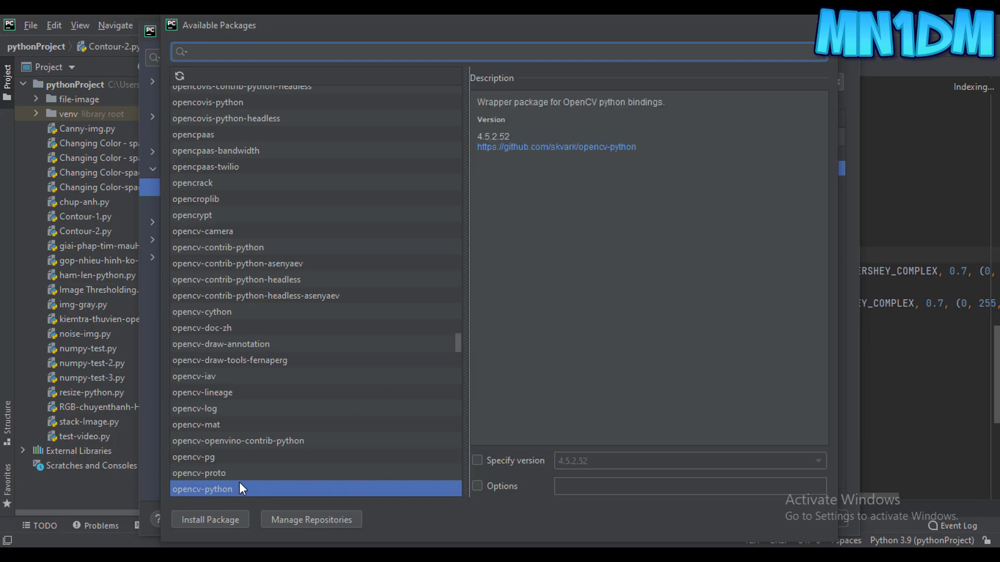
pyautogui.click(223, 520)
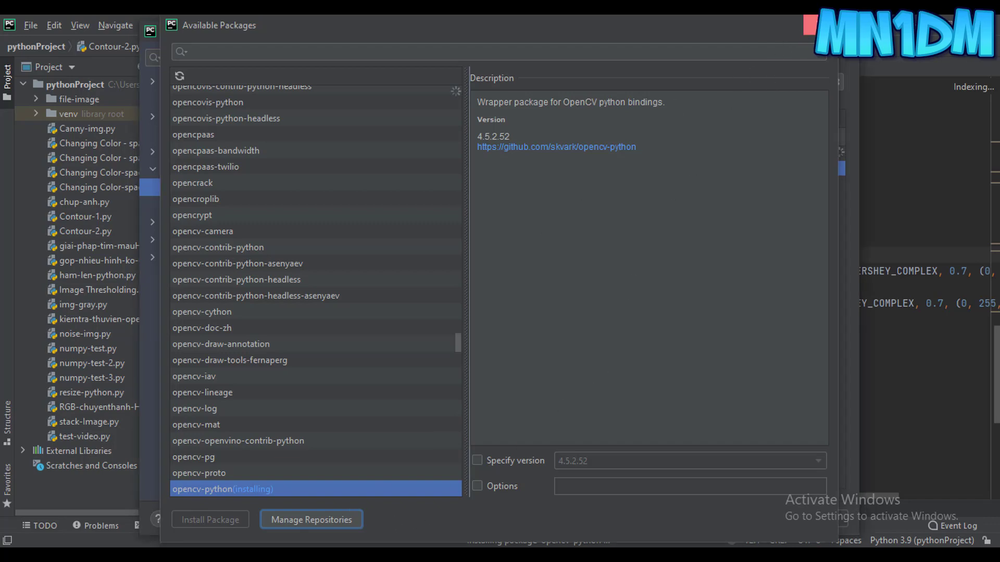
pyautogui.click(810, 24)
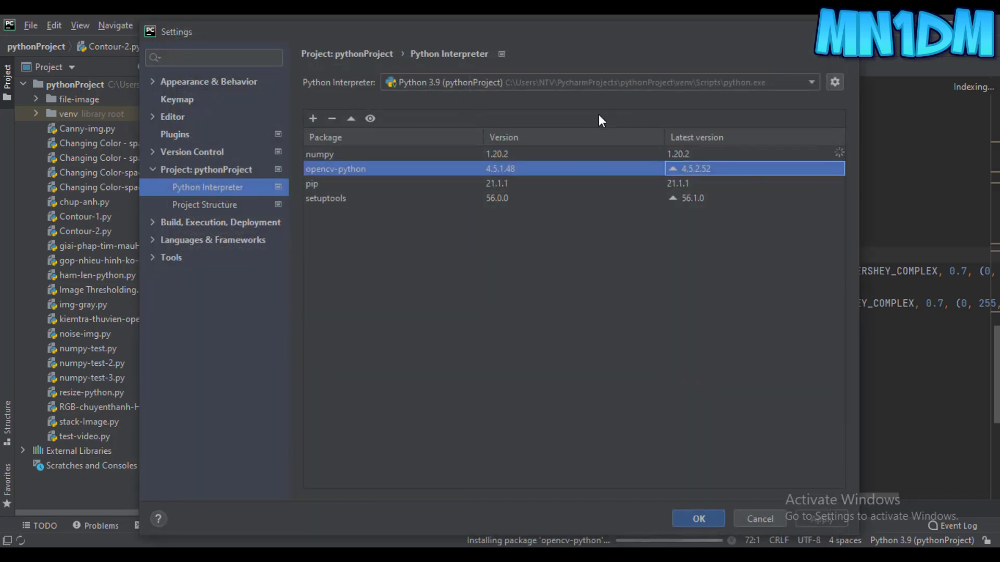
# Search the available packages for numpy
pyautogui.click(312, 119)
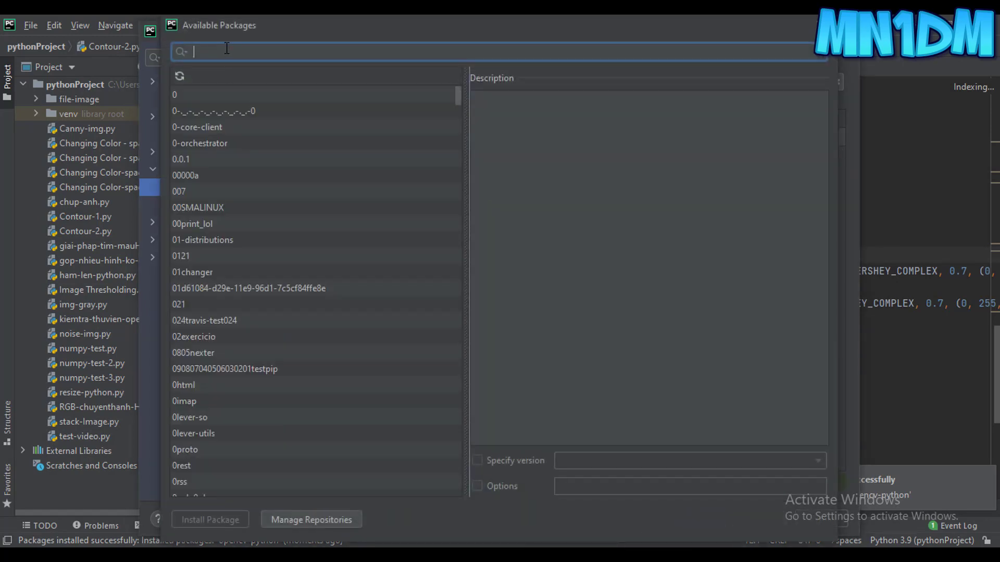
pyautogui.write('numpy')
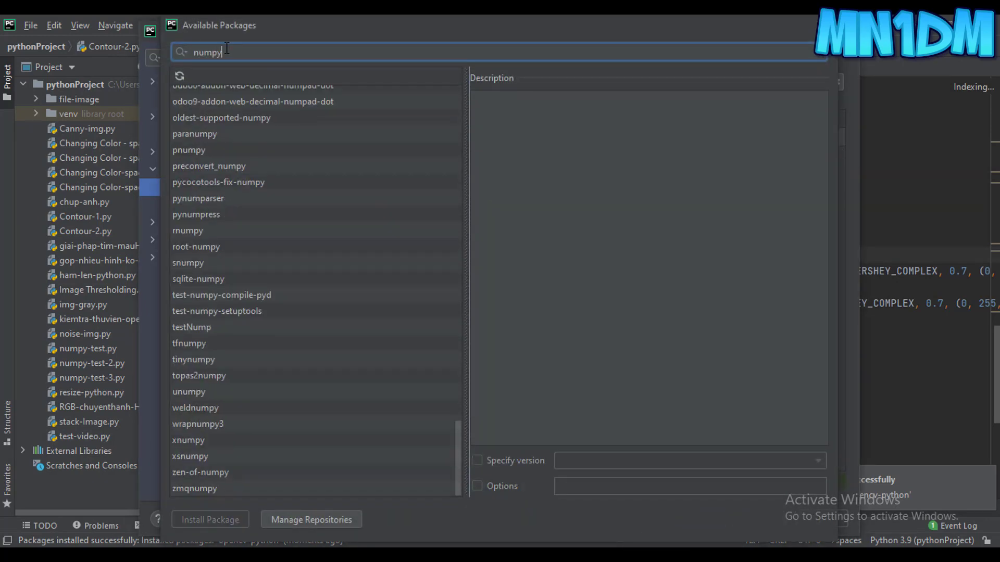